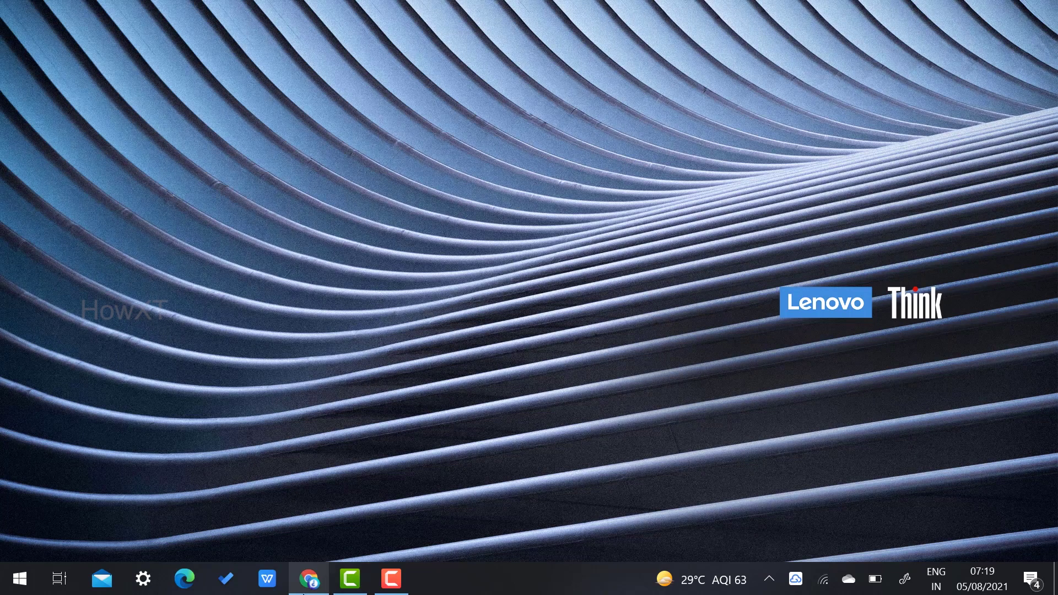
Step: Restore the minimized Chrome window showing the Google homepage from the taskbar
left_click(309, 579)
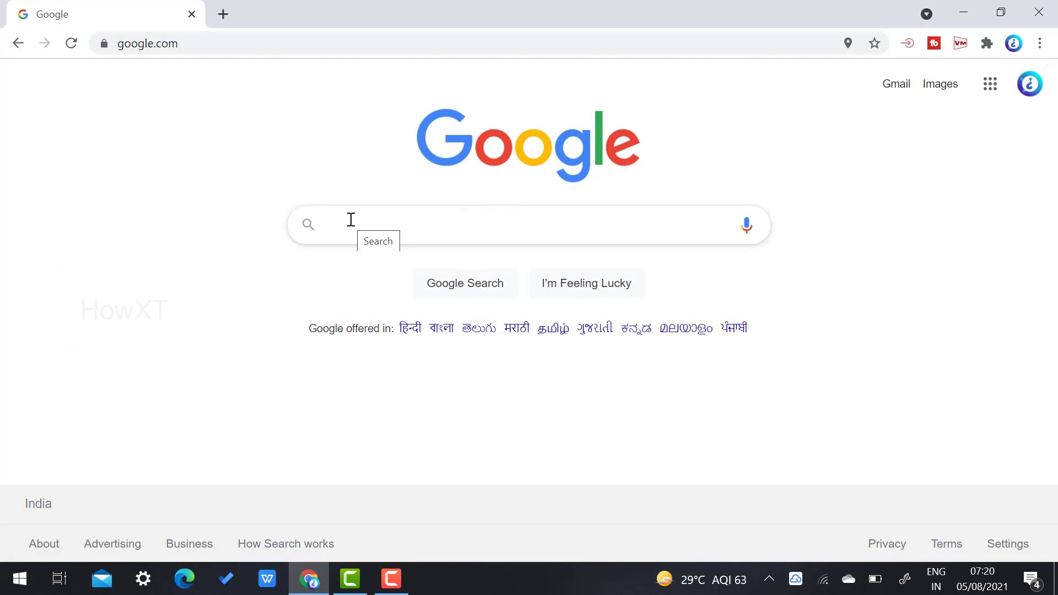
Step: Google 'microsoft teams download' and open Microsoft's 'Download Microsoft Teams' page
type("mic")
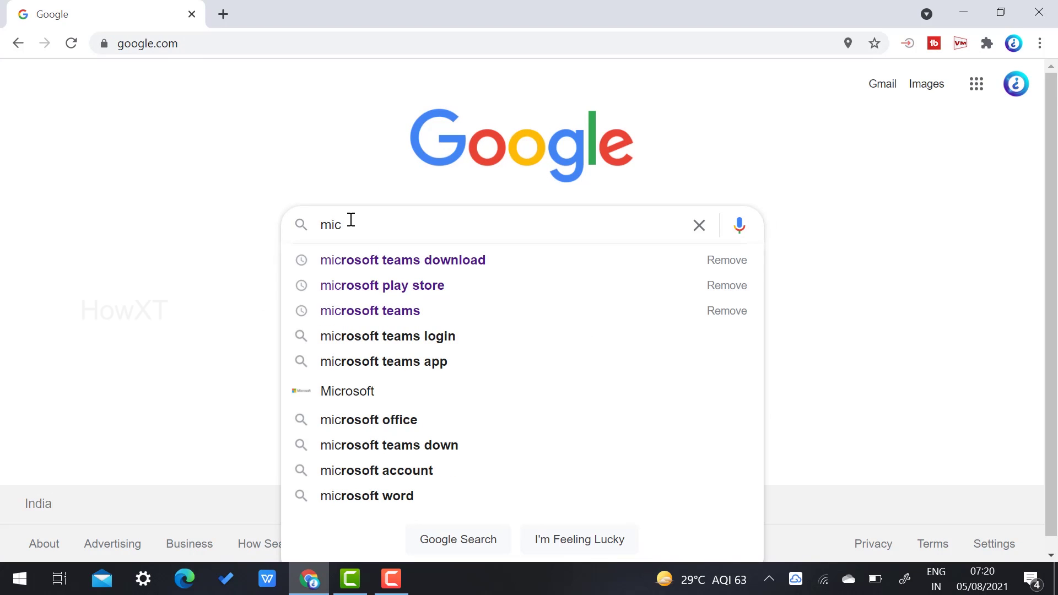
left_click(387, 259)
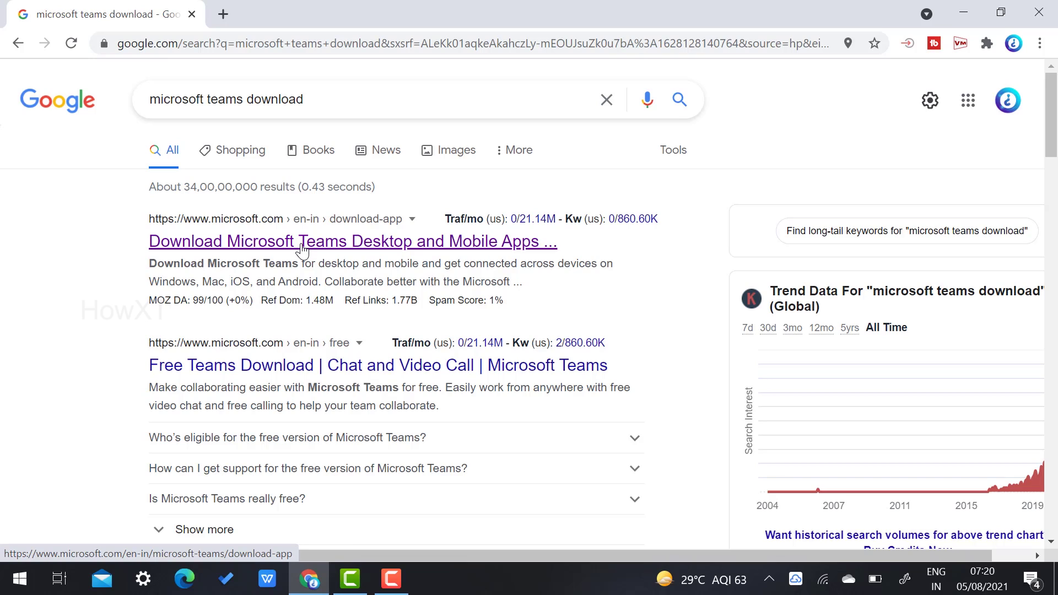
left_click(230, 251)
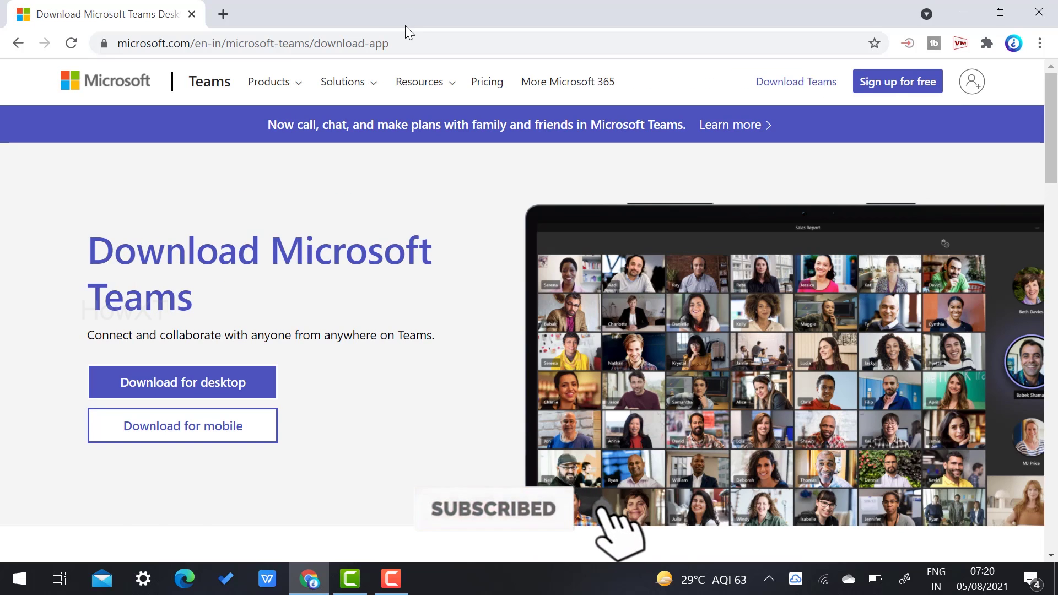
Step: Download the Teams for work desktop installer (Teams_windows .exe) from the desktop download section
left_click(416, 43)
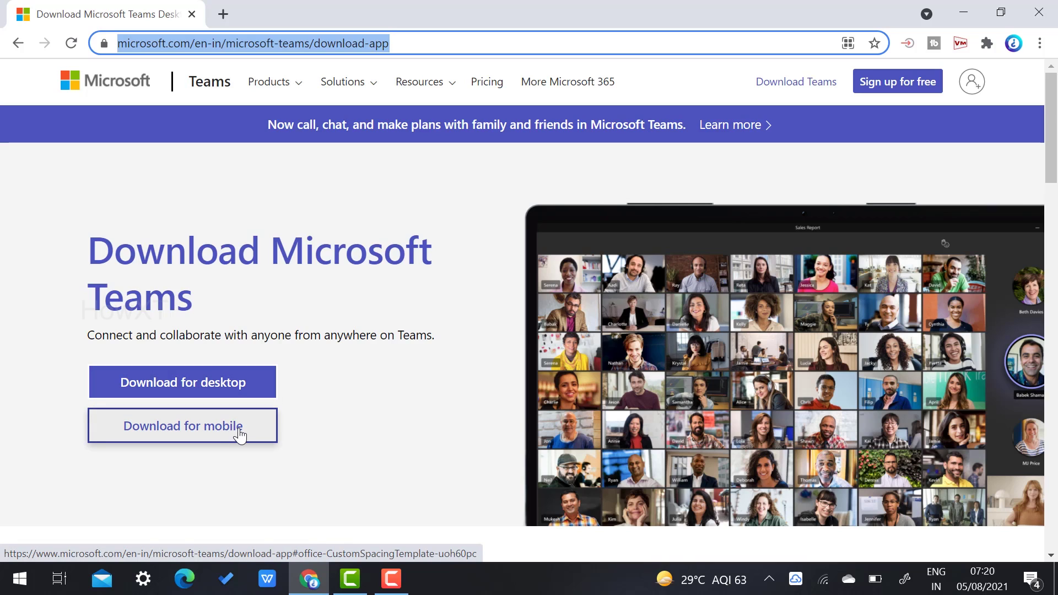
left_click(230, 384)
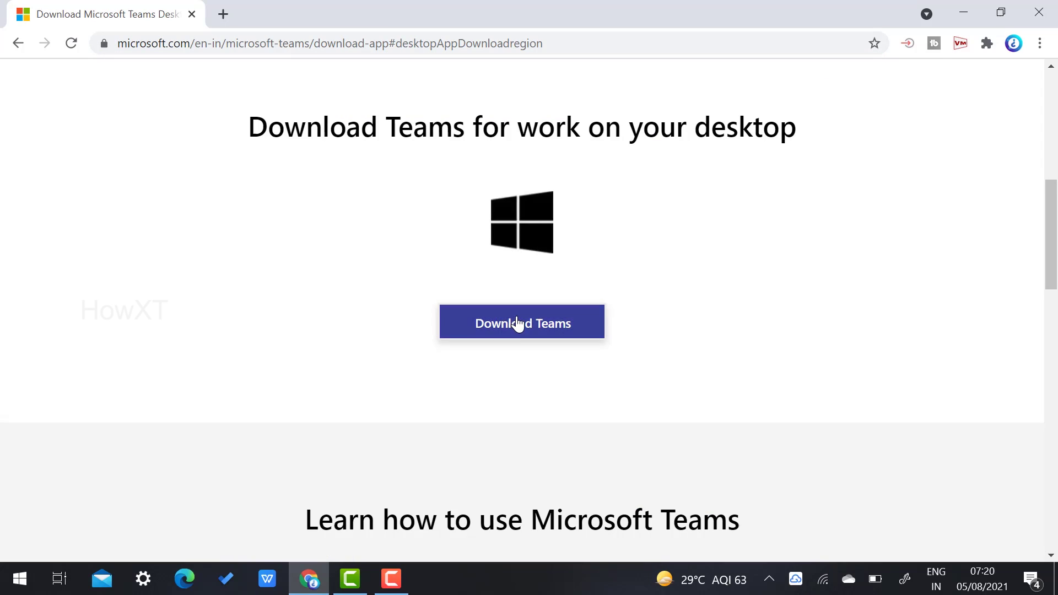
left_click(477, 333)
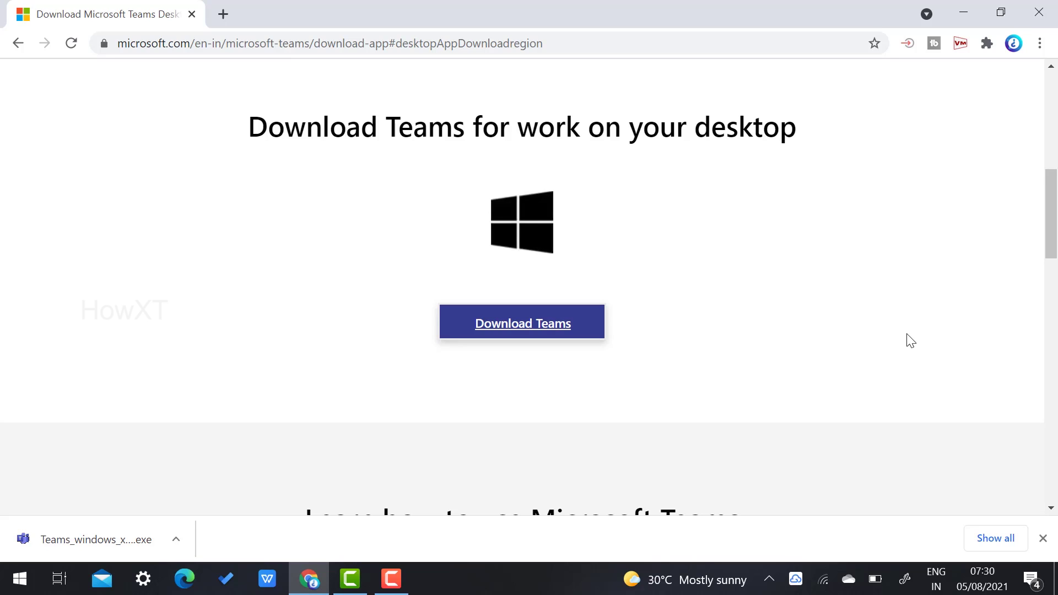
Step: Run the downloaded Teams_windows .exe installer, accepting the Security Warning
left_click(53, 542)
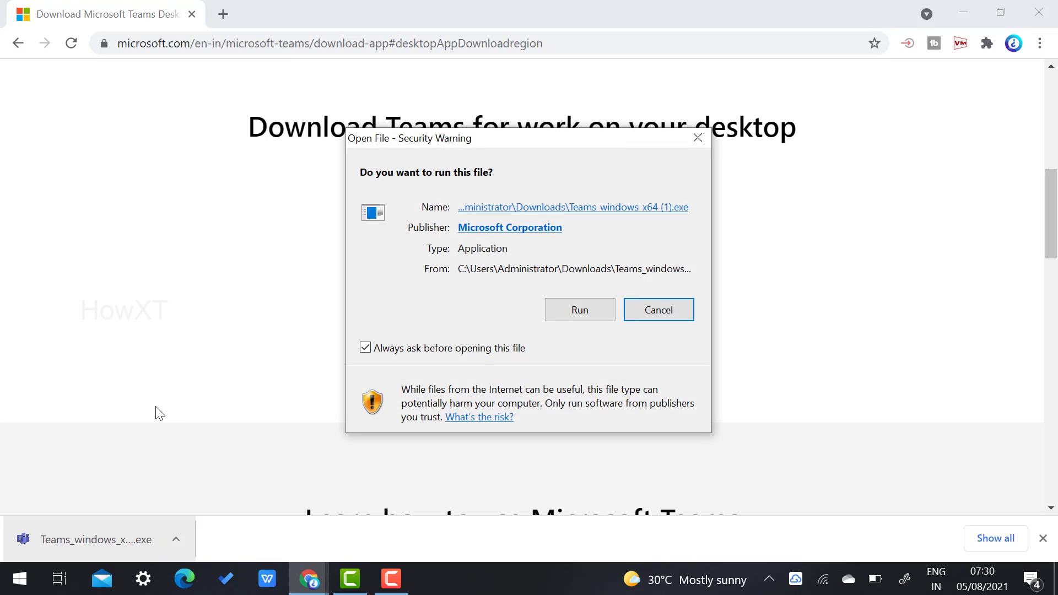
left_click(557, 311)
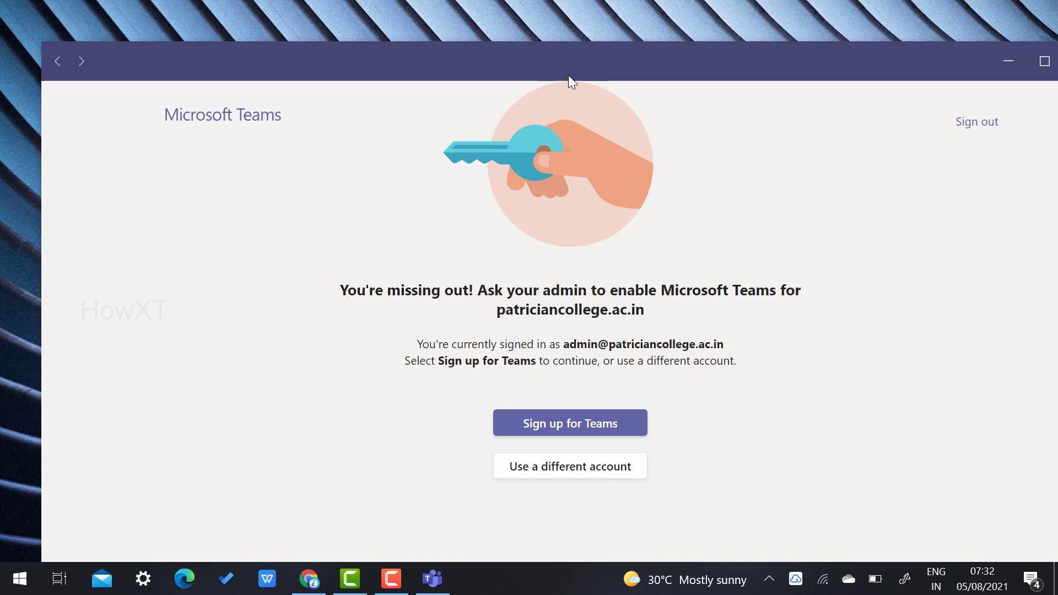
Step: Maximize Teams and sign in with the personal Gmail account, choosing the Personal workspace
left_click_drag(567, 75, 513, 40)
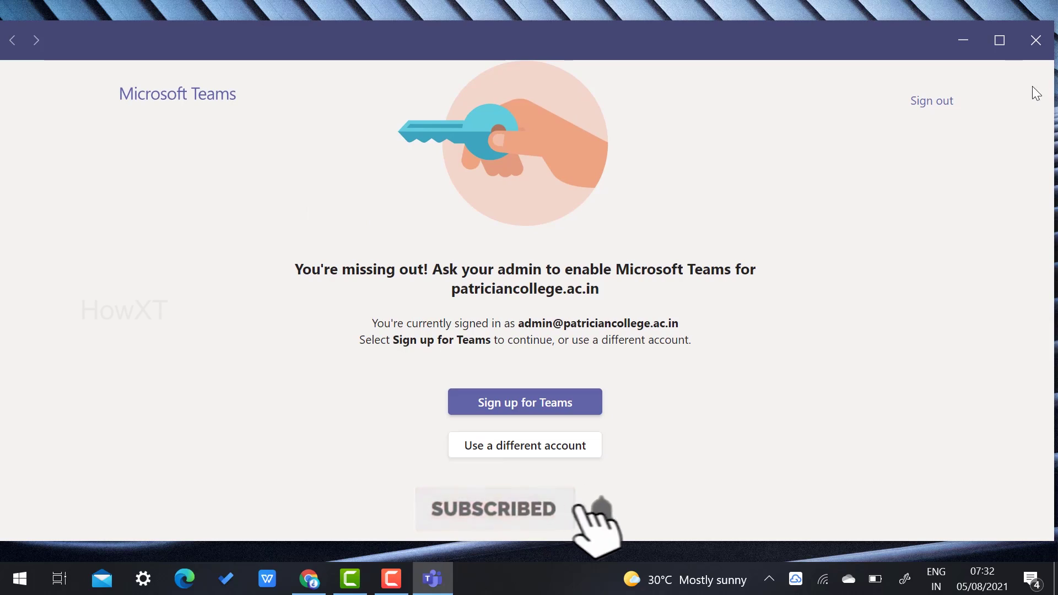
left_click(998, 40)
left_click(507, 454)
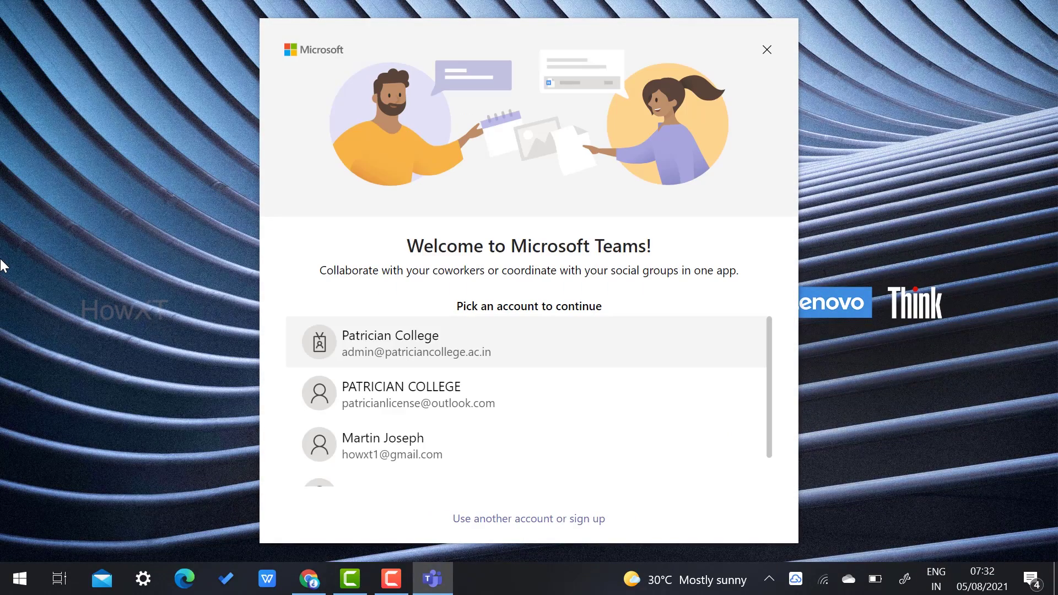
scroll(530, 348, "down", 1)
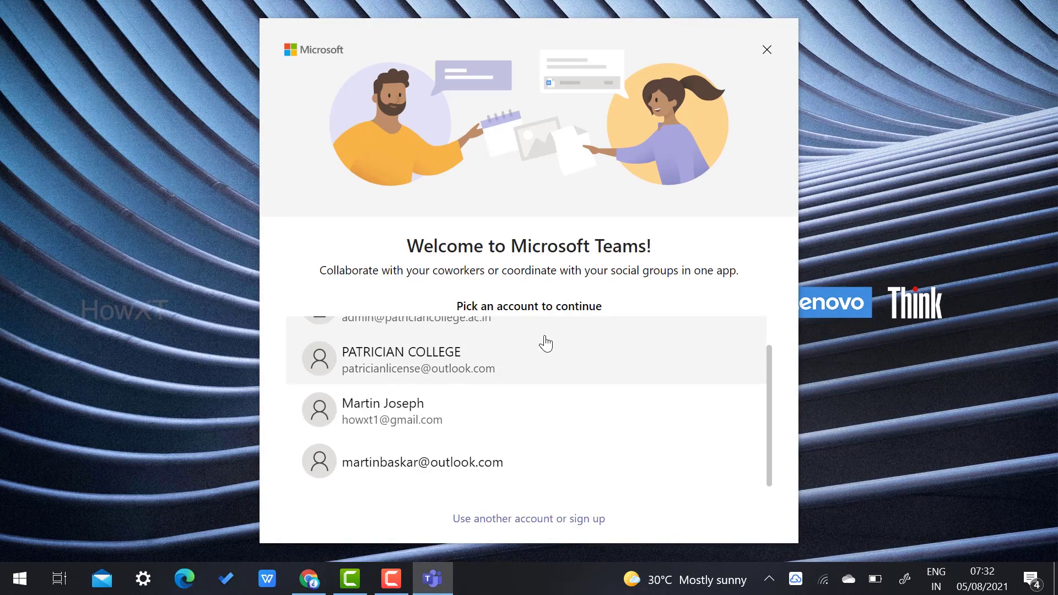
left_click(530, 406)
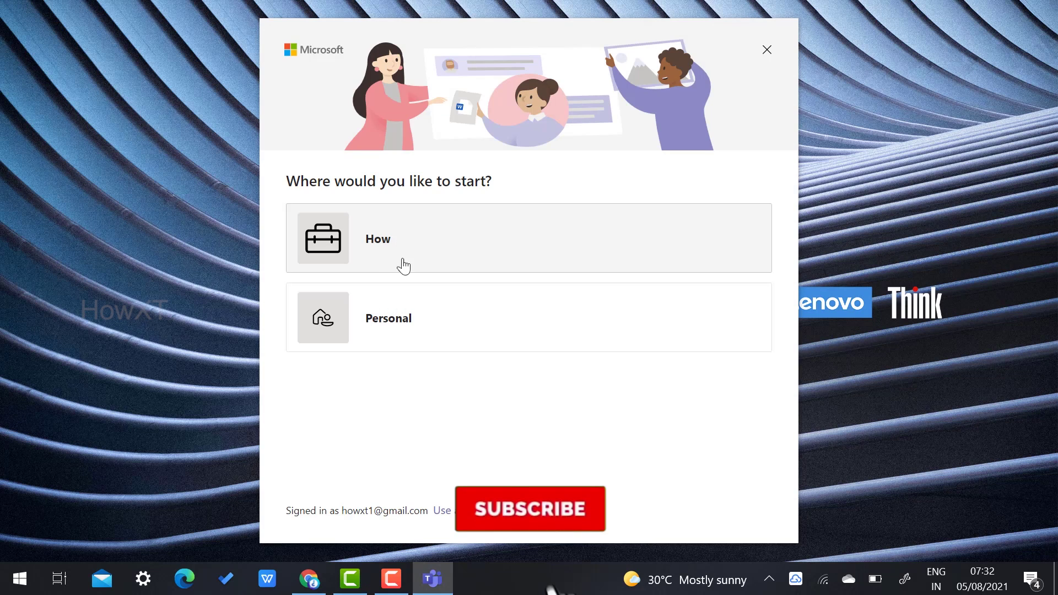
left_click(407, 341)
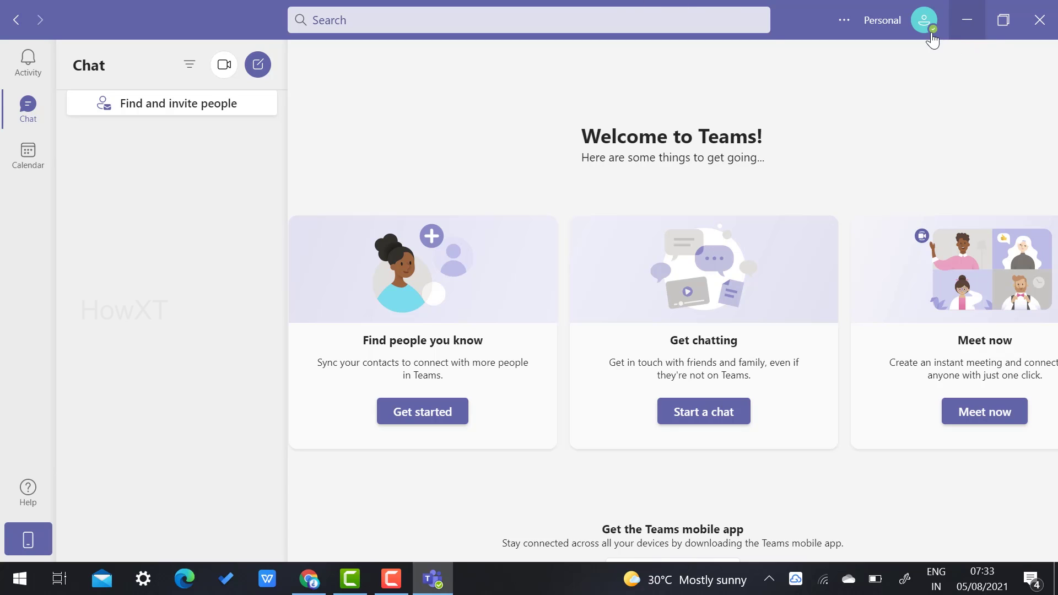
Step: Start a Meet now meeting with its default name and a shareable link
left_click(769, 579)
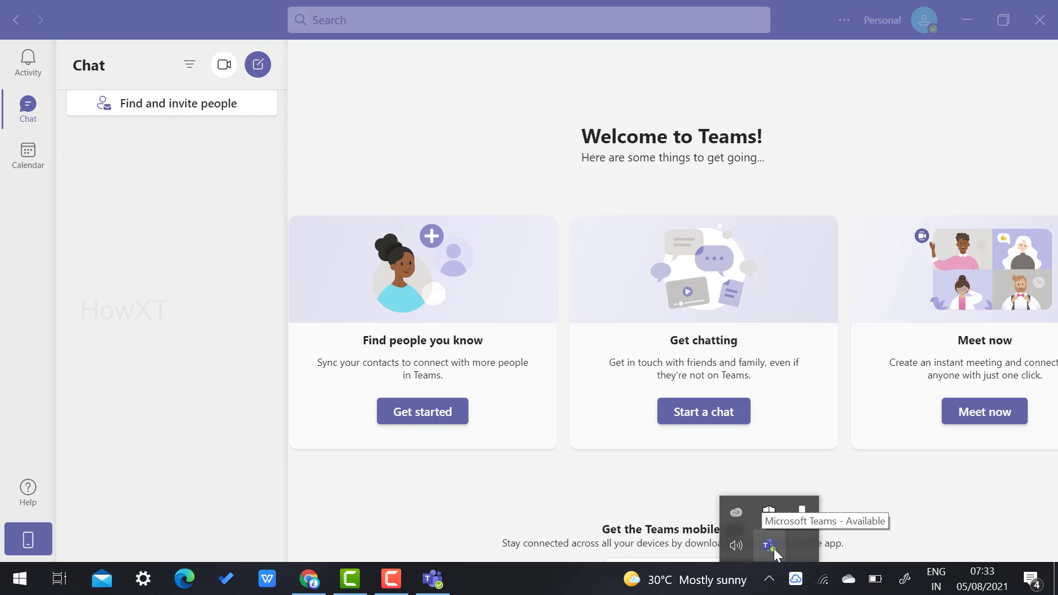
left_click(892, 193)
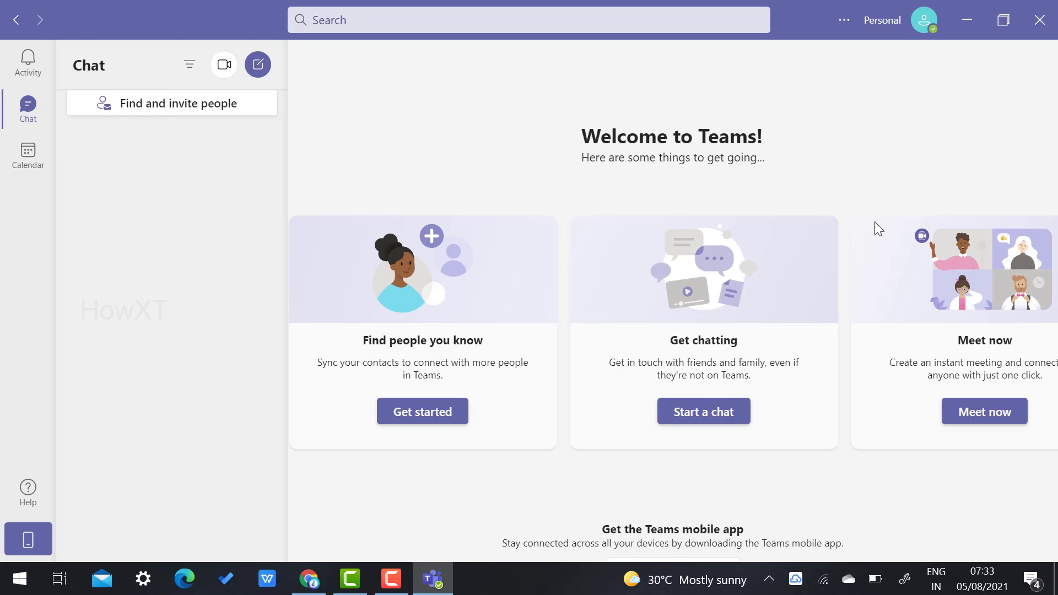
left_click(984, 411)
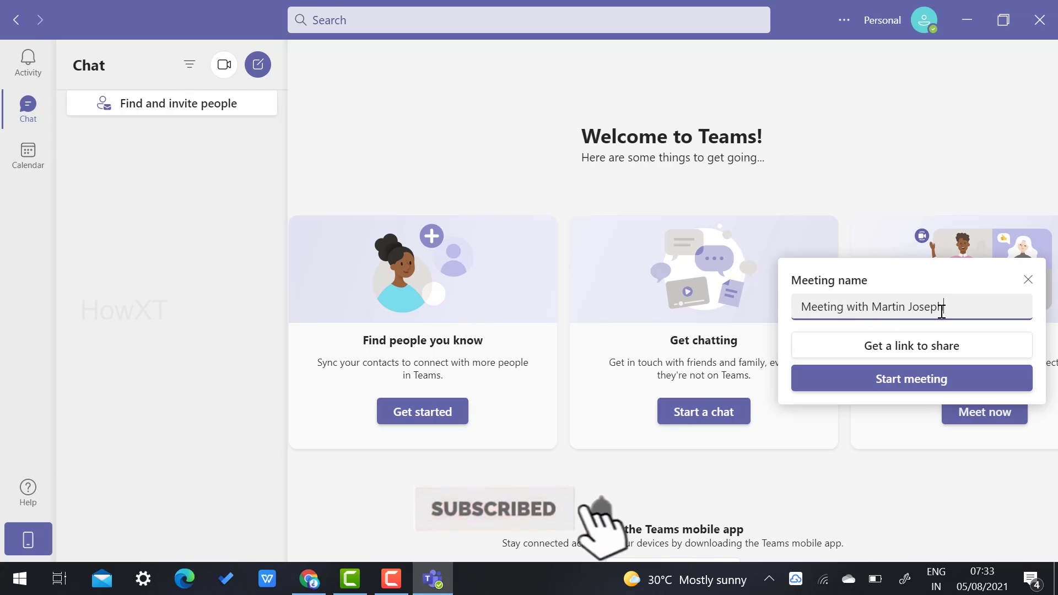
left_click(888, 356)
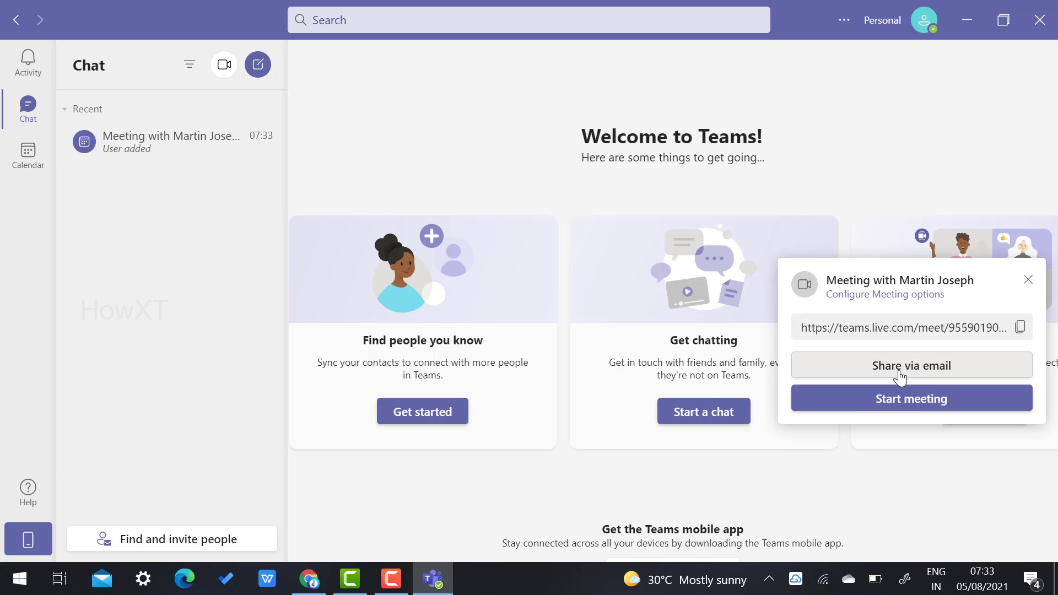
left_click(911, 397)
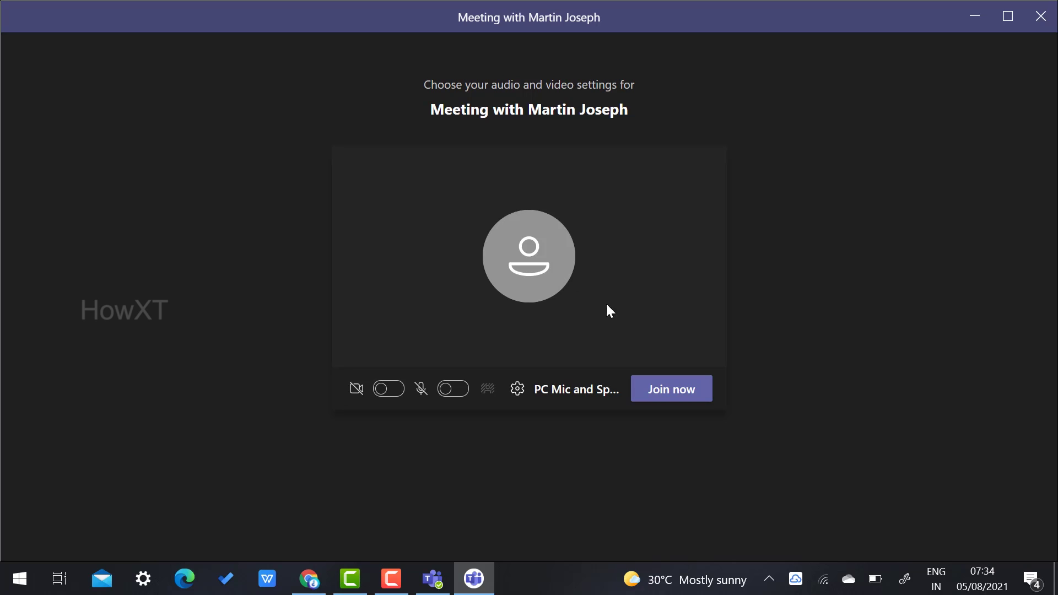
Step: Turn camera and mic on, set the Contemporary Office 3 background, and join
left_click(382, 389)
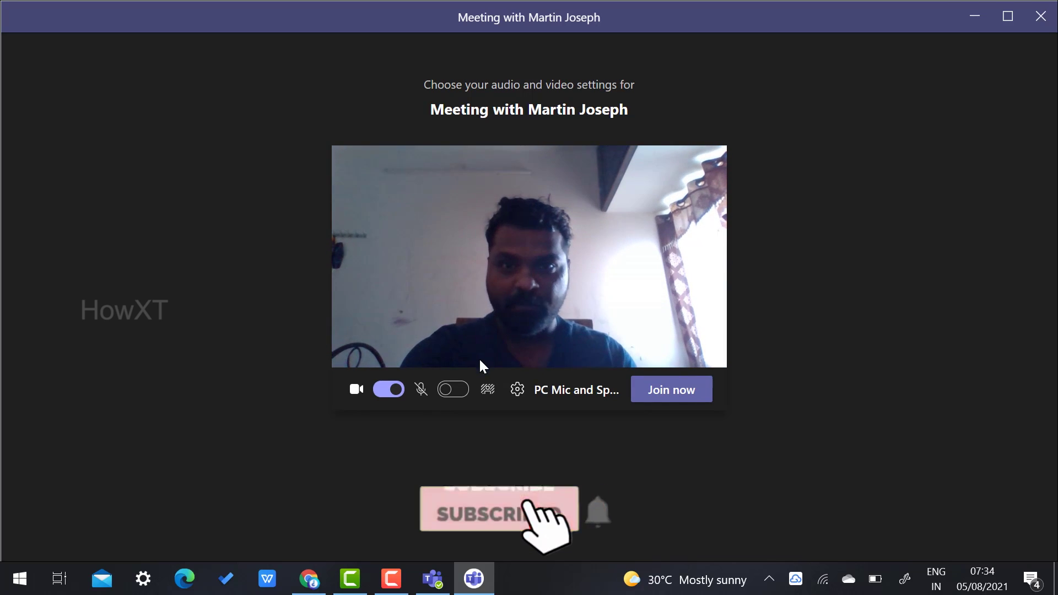
left_click(449, 390)
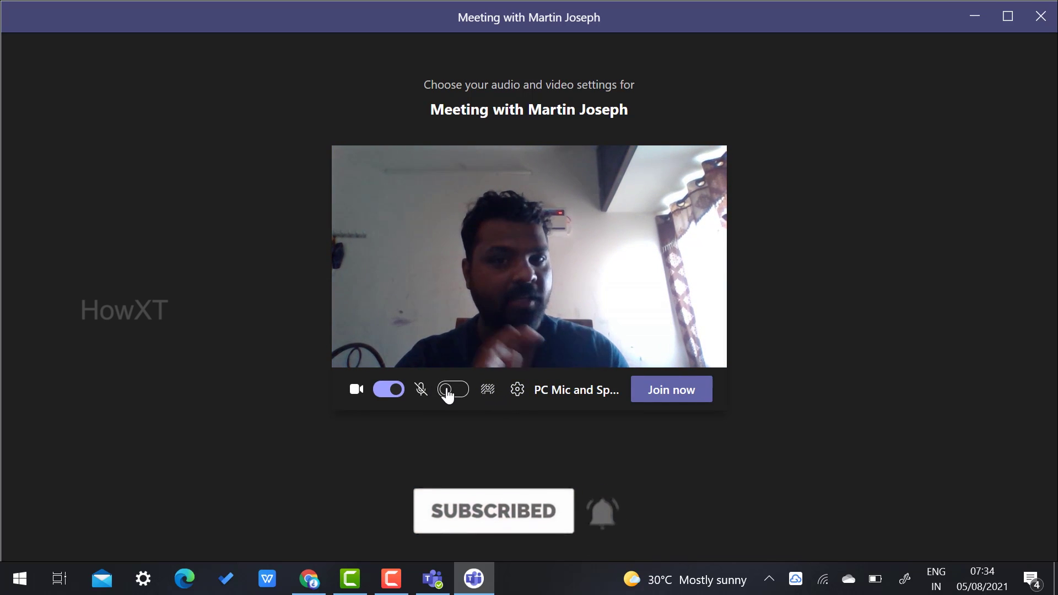
left_click(485, 391)
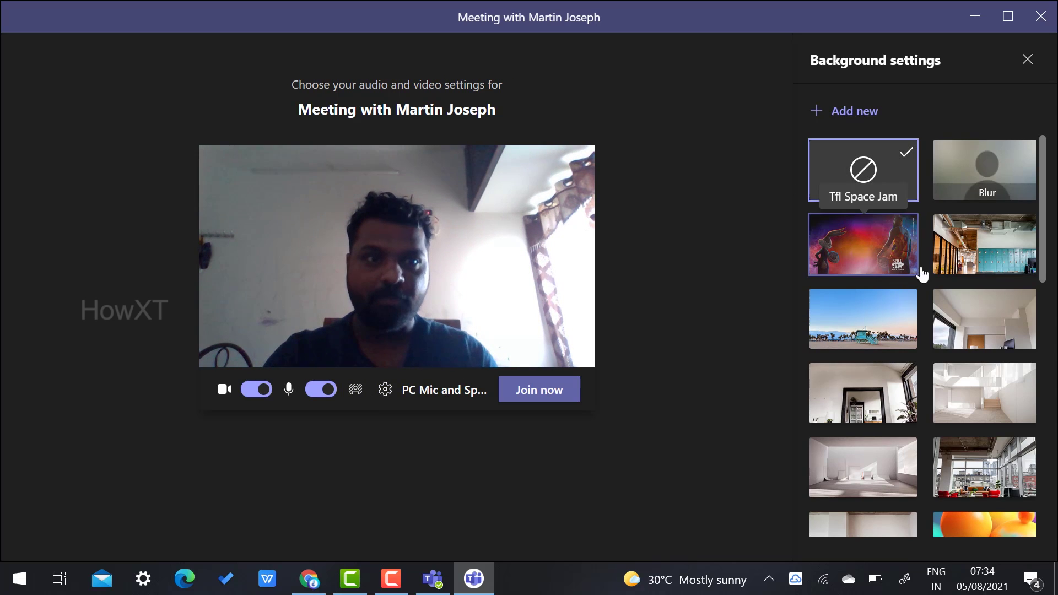
left_click(983, 256)
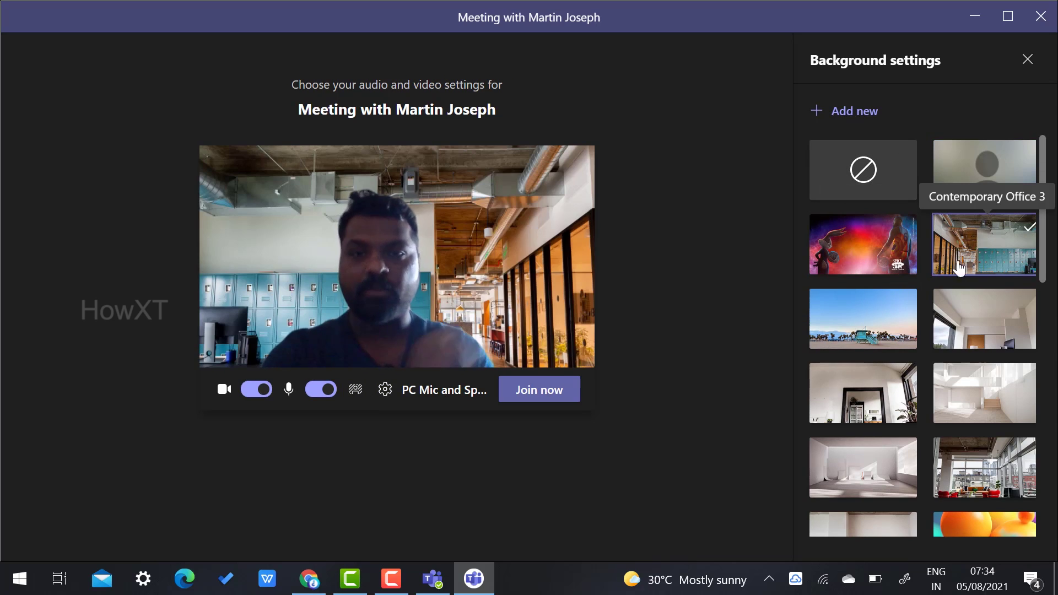
left_click(531, 389)
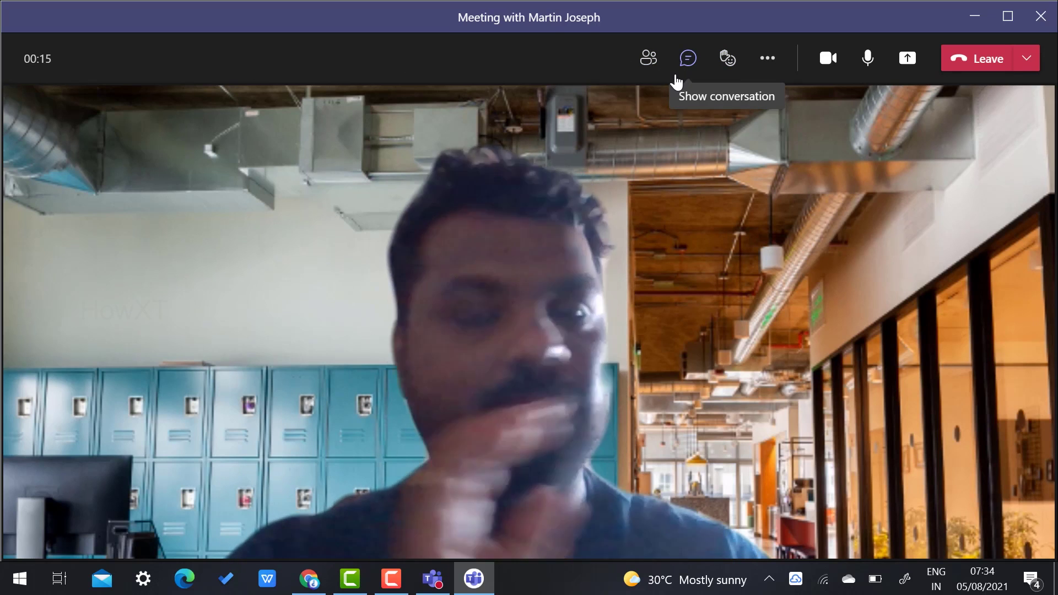
mouse_move(732, 71)
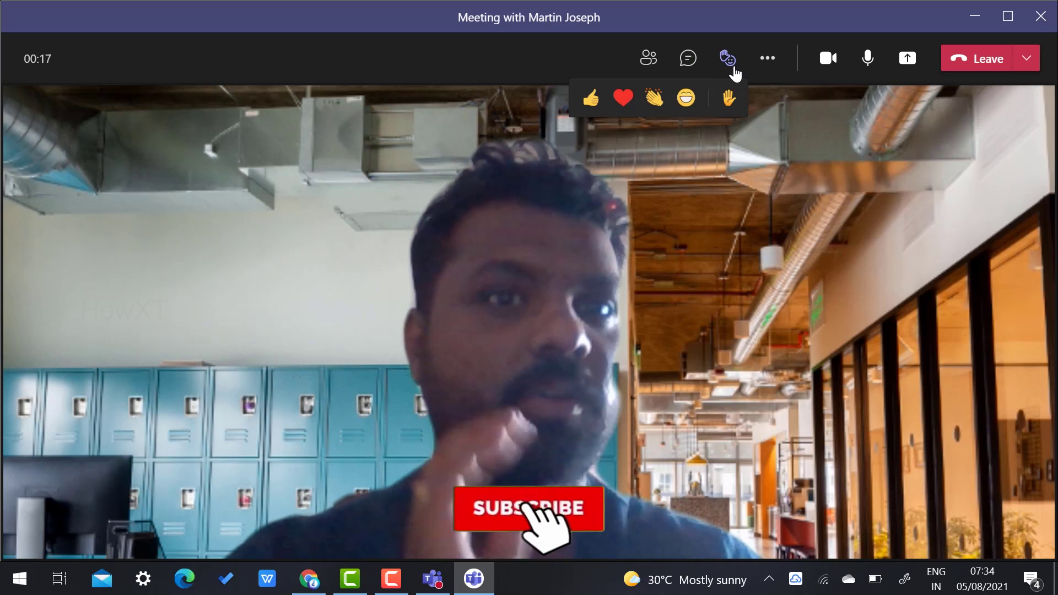
left_click(766, 62)
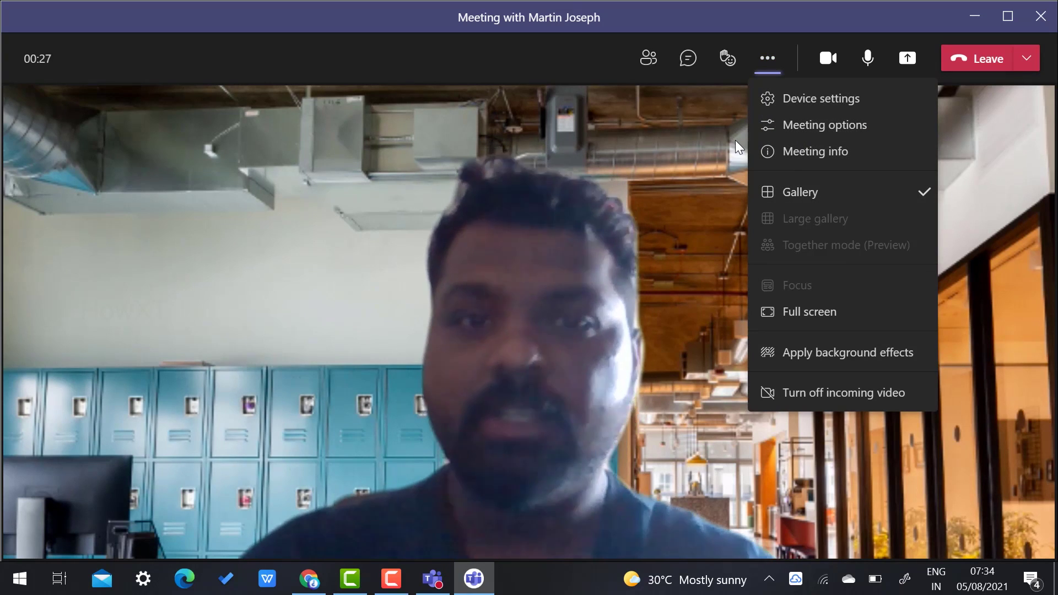
left_click(913, 72)
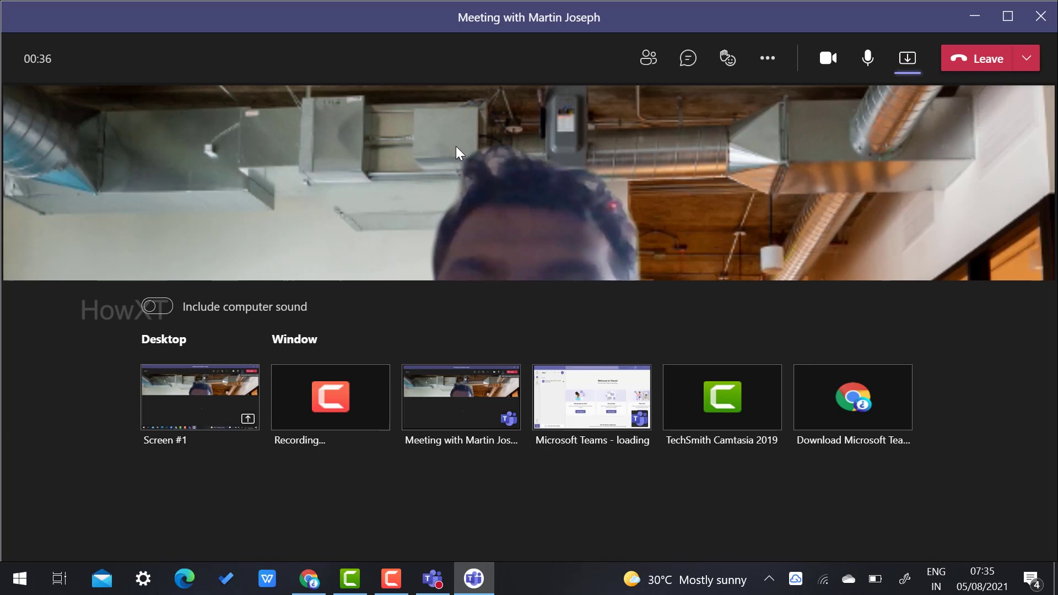
left_click(907, 59)
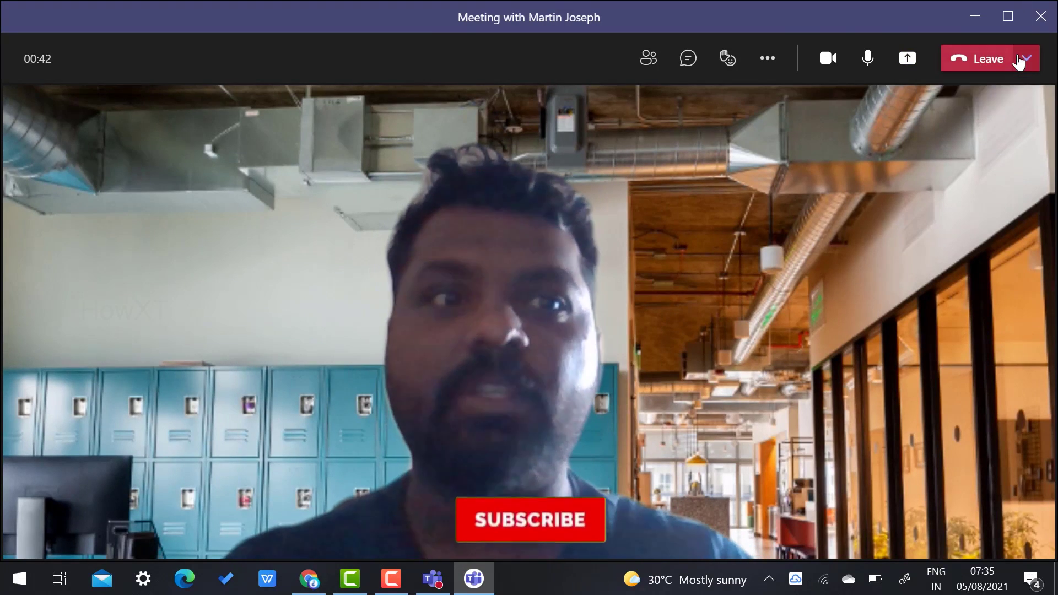
left_click(1026, 59)
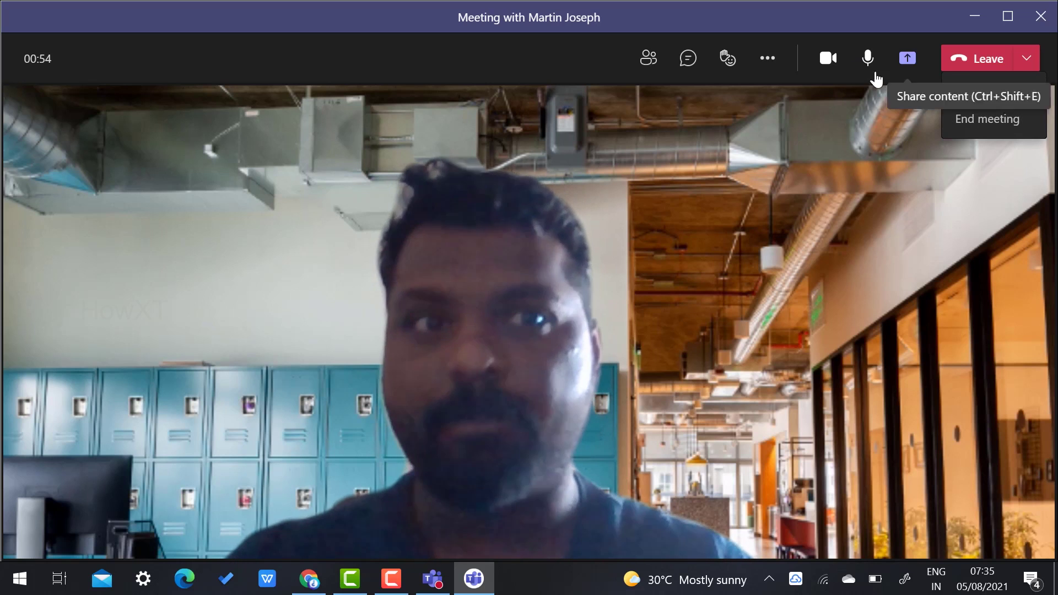
key("Escape")
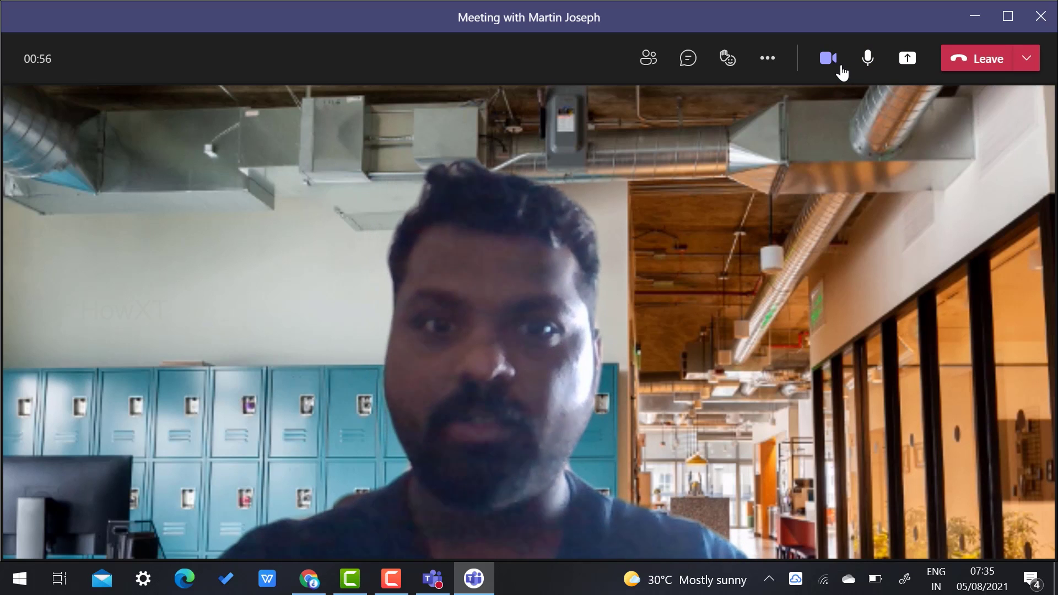